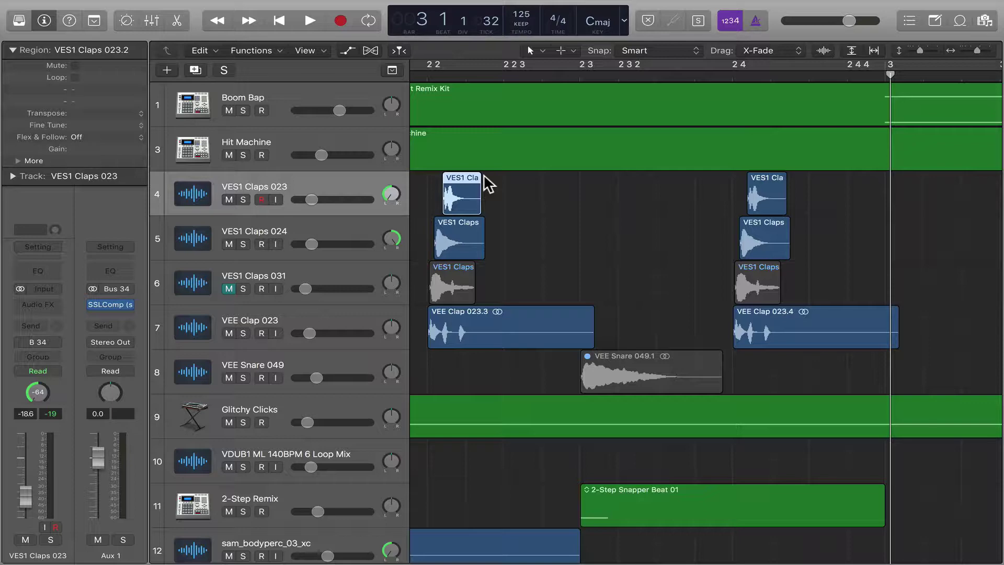
- Deselect the clap region and zoom out the tracks area to show more bars and tracks
{"action": "left_click", "coordinate": [518, 188]}
{"action": "key", "text": "super+Left"}
{"action": "key", "text": "super+Left"}
{"action": "key", "text": "super+Left"}
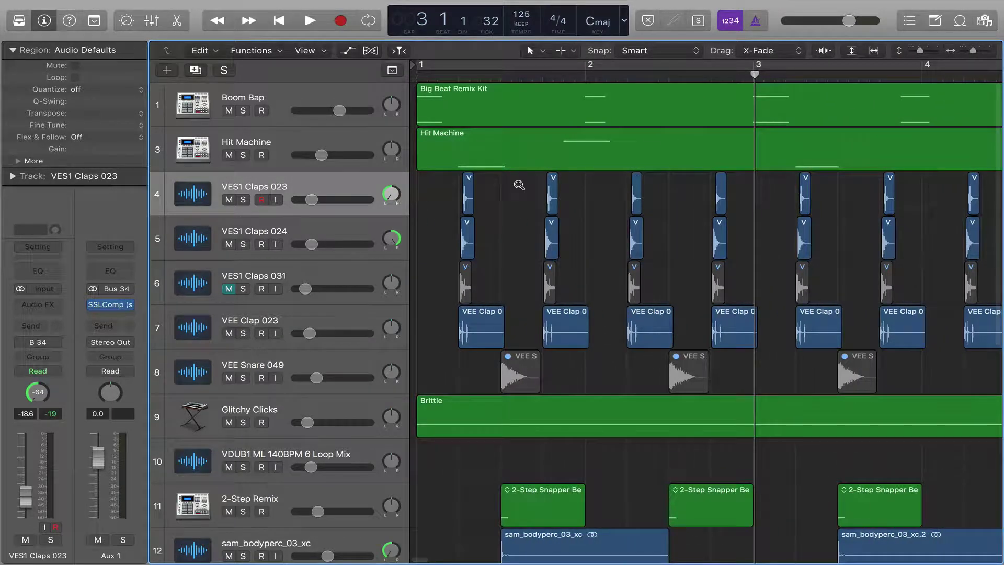
{"action": "key", "text": "super+Up"}
{"action": "key", "text": "super+Left"}
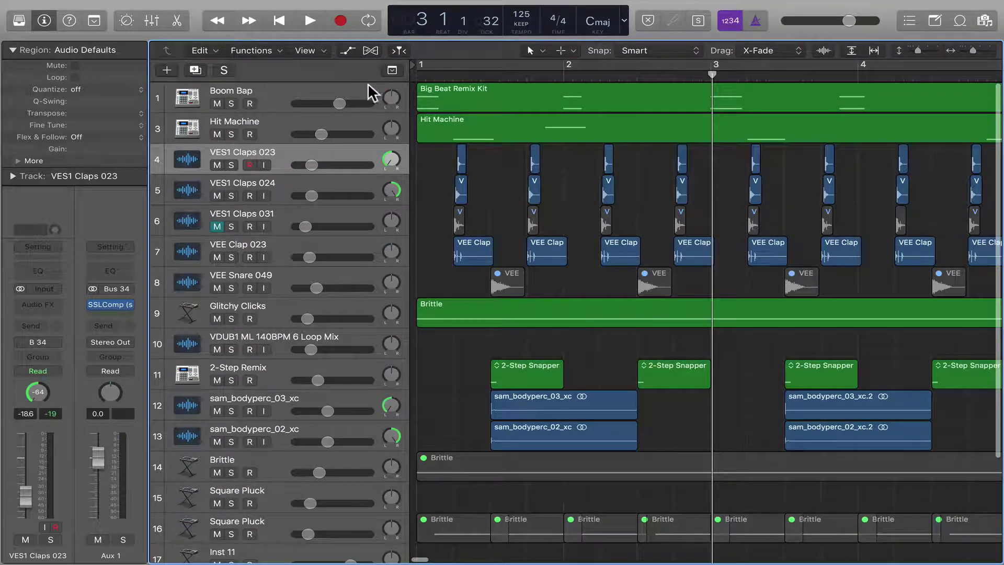
- Solo the Boom Bap drum track and play it with Cycle looping over the opening bars
{"action": "left_click", "coordinate": [363, 90]}
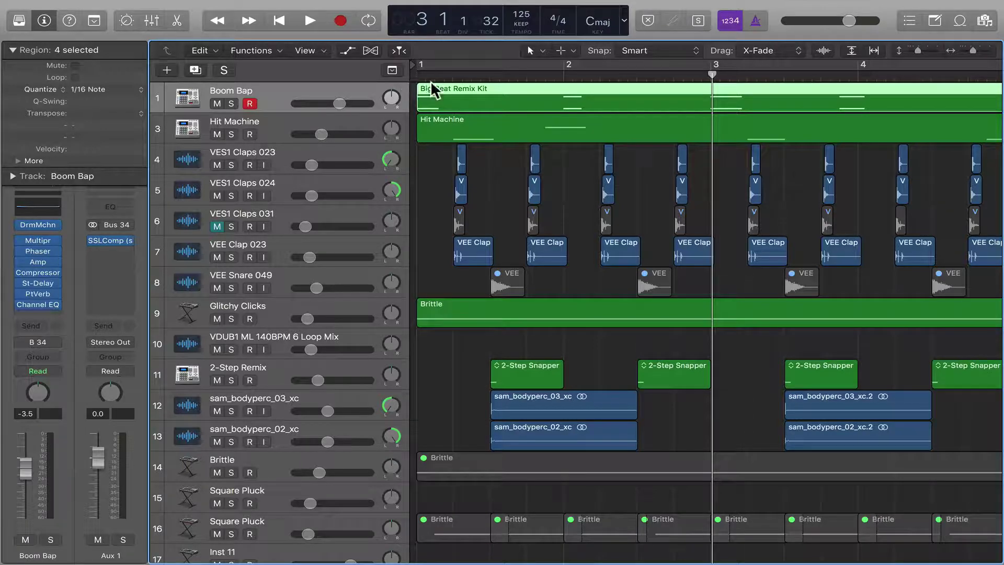
{"action": "left_click", "coordinate": [230, 103]}
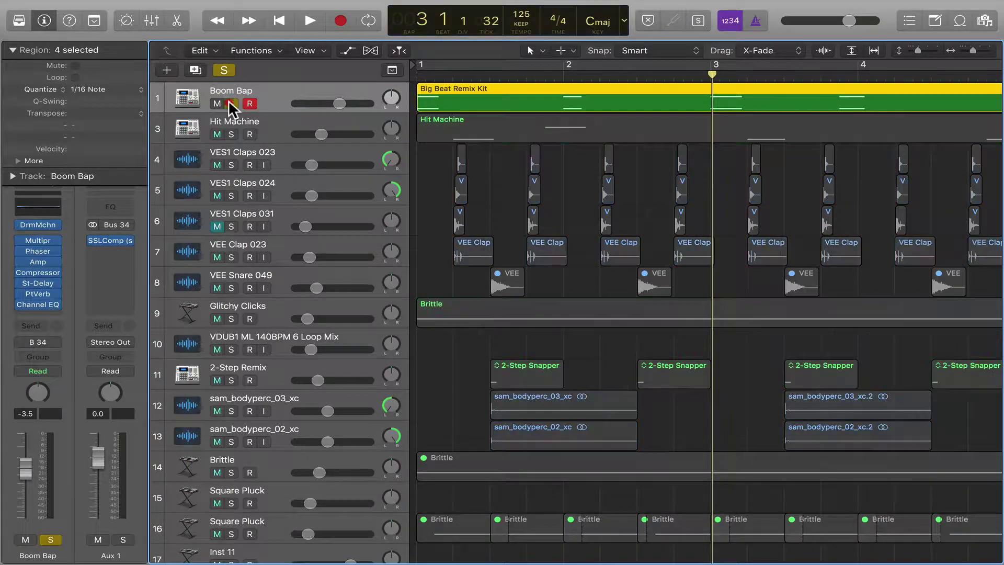
{"action": "left_click", "coordinate": [498, 66]}
{"action": "key", "text": "space"}
{"action": "key", "text": "space"}
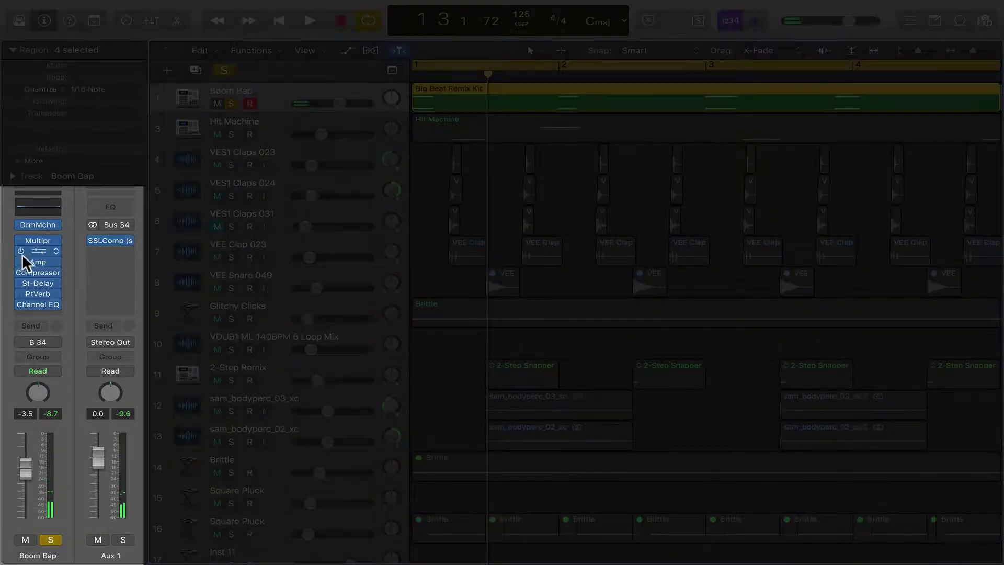
{"action": "mouse_move", "coordinate": [20, 305]}
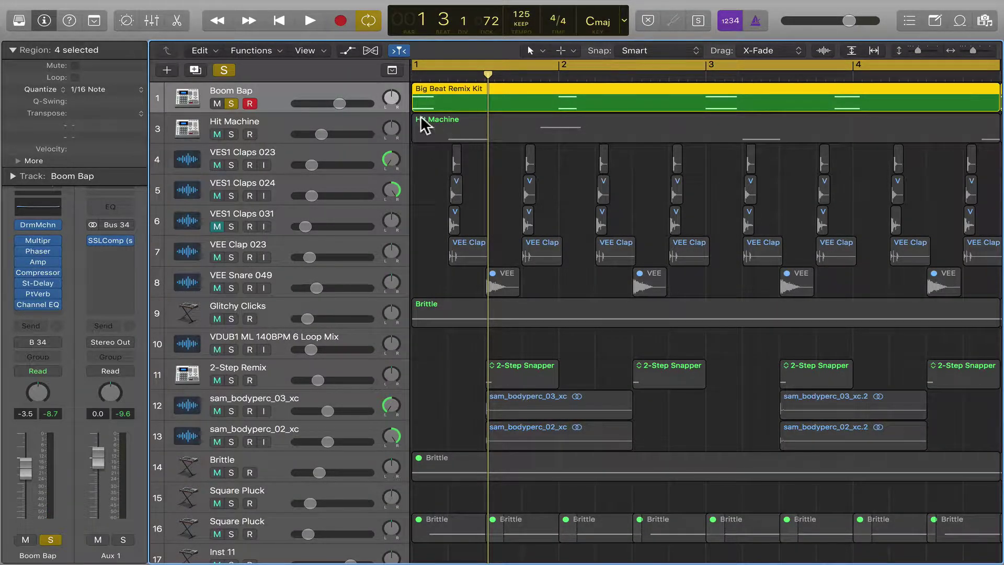
{"action": "right_click", "coordinate": [457, 97]}
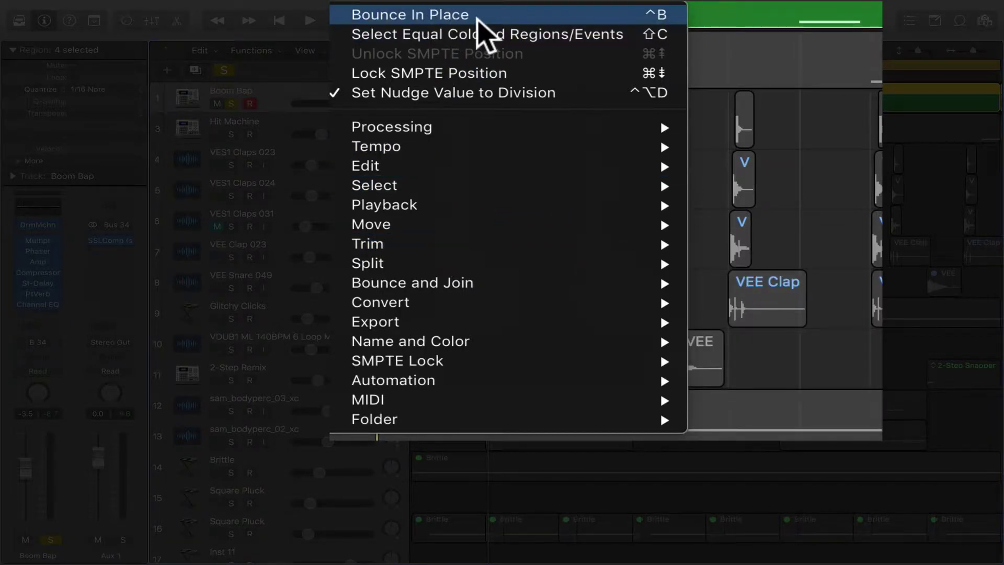
{"action": "mouse_move", "coordinate": [635, 288]}
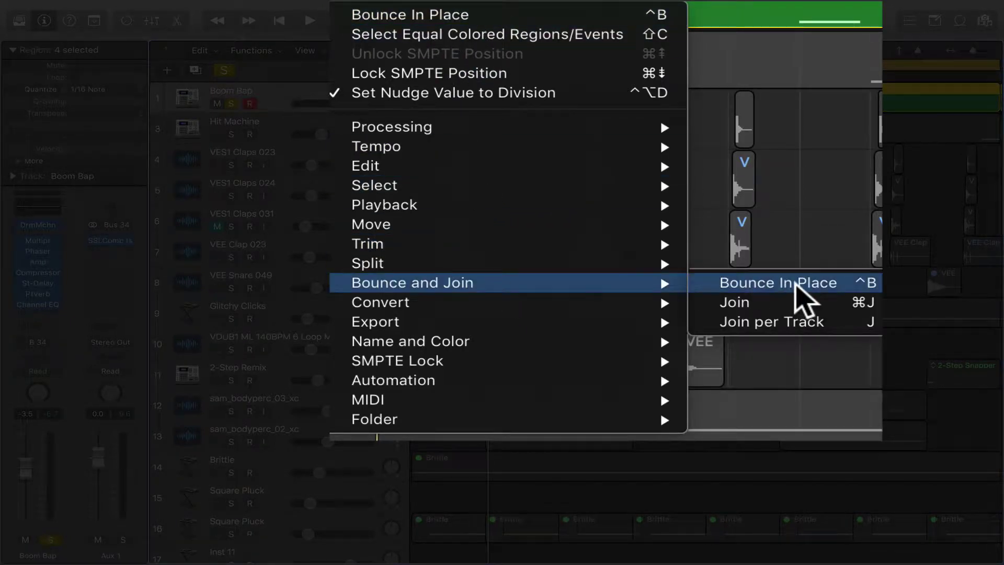
{"action": "left_click", "coordinate": [824, 286]}
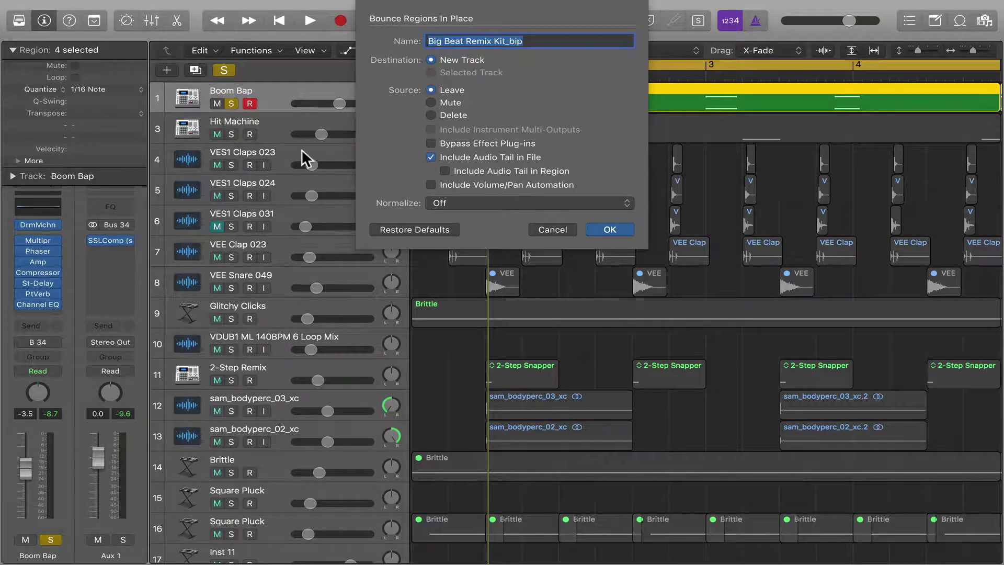
{"action": "left_click", "coordinate": [553, 229]}
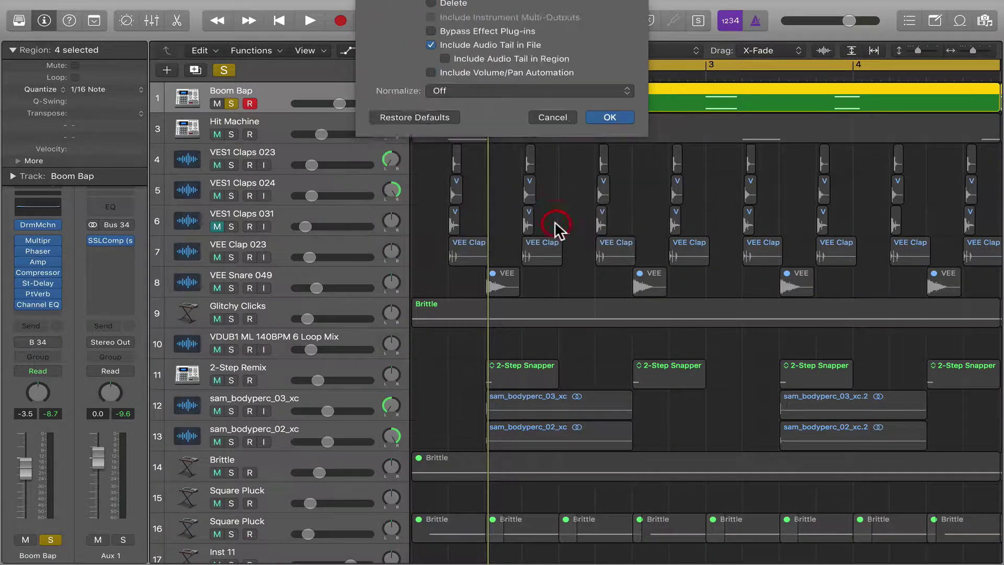
{"action": "left_click", "coordinate": [331, 116]}
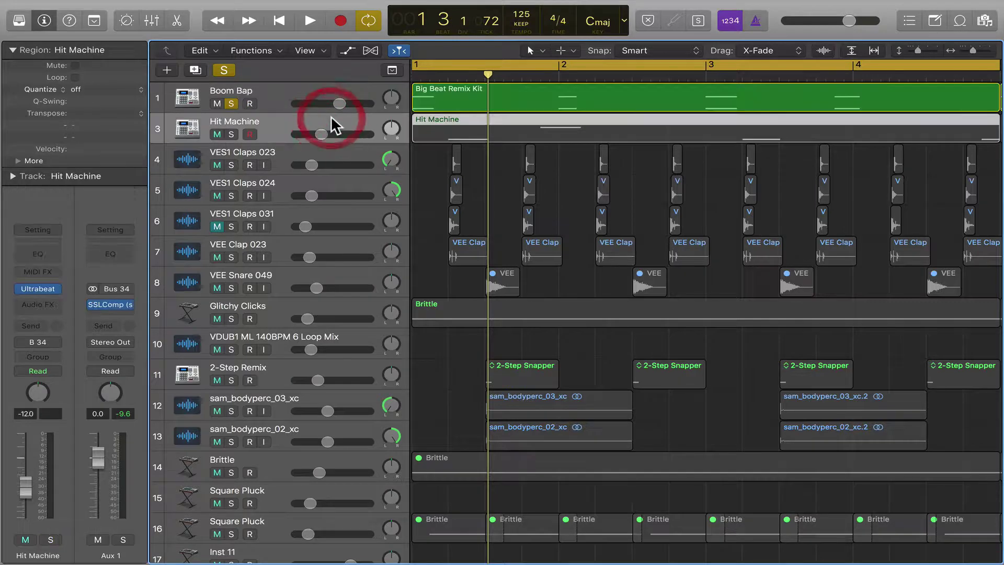
{"action": "right_click", "coordinate": [507, 98]}
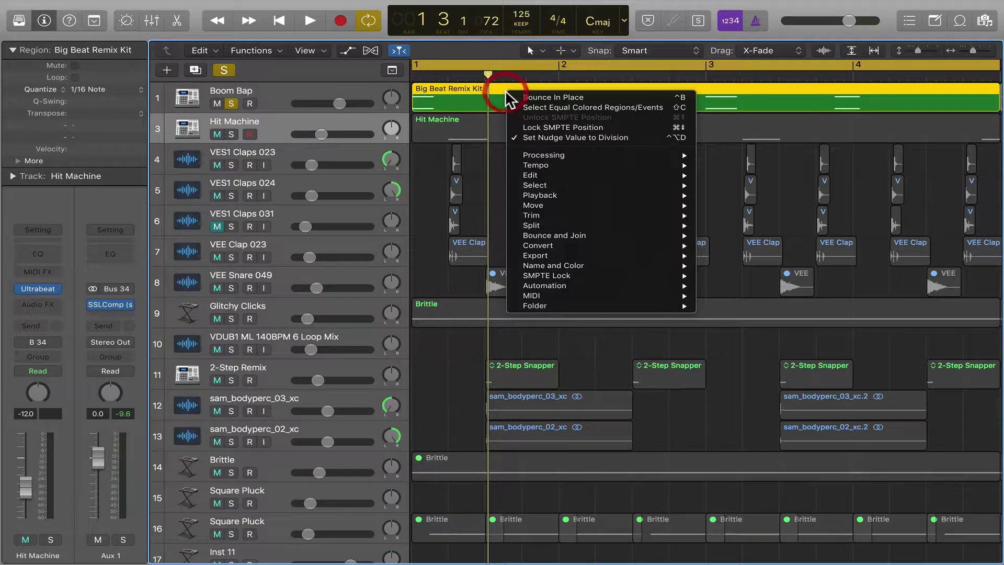
{"action": "left_click", "coordinate": [309, 152]}
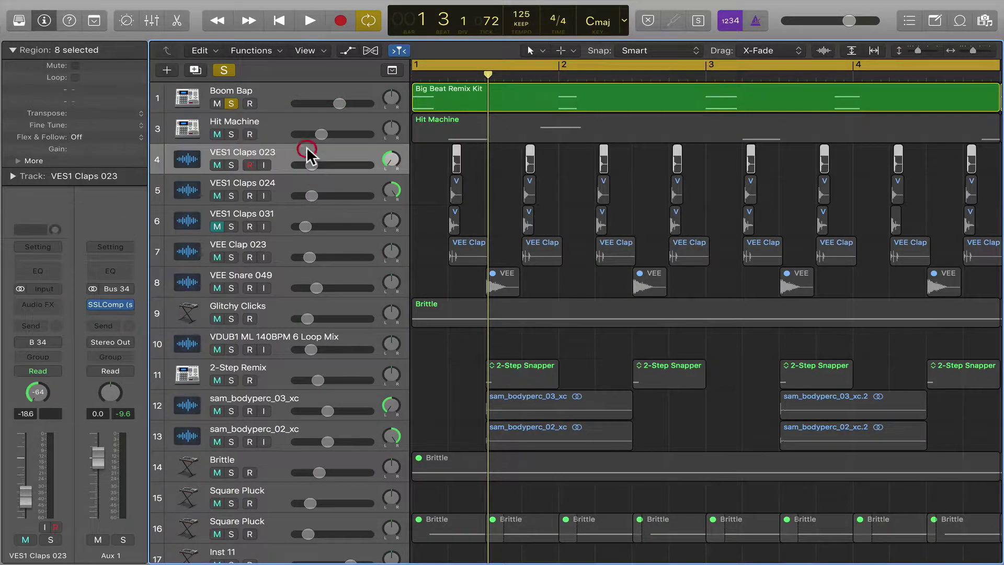
{"action": "right_click", "coordinate": [477, 90]}
{"action": "left_click", "coordinate": [486, 96]}
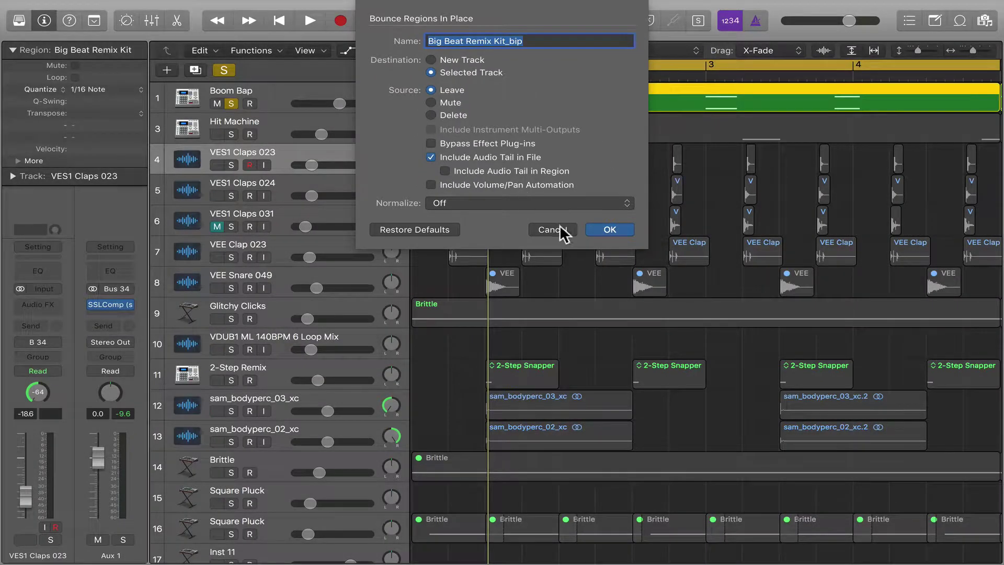
{"action": "left_click", "coordinate": [559, 231]}
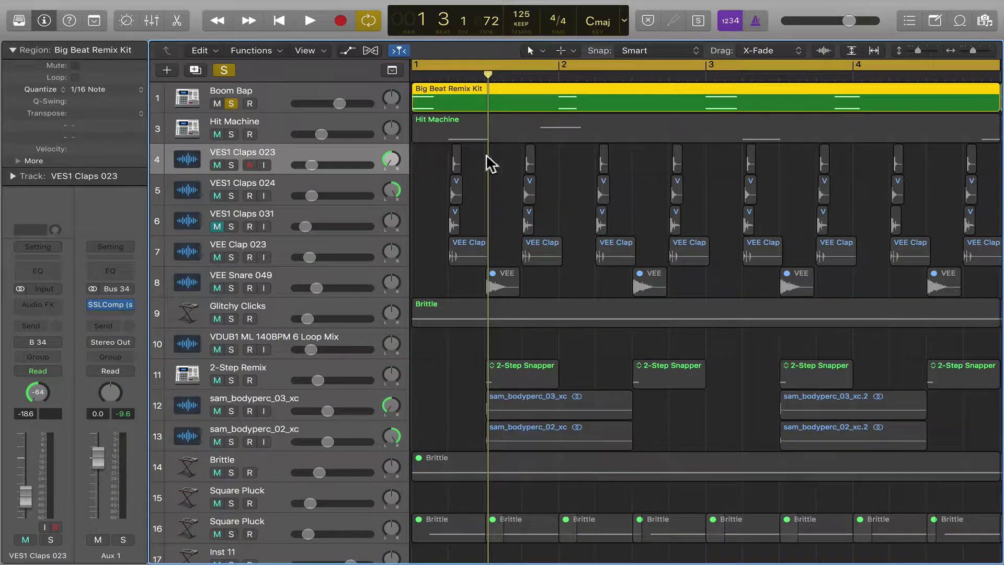
- Bounce the Big Beat Remix Kit region in place to a new track, keeping the original and the audio tail
{"action": "left_click", "coordinate": [327, 88]}
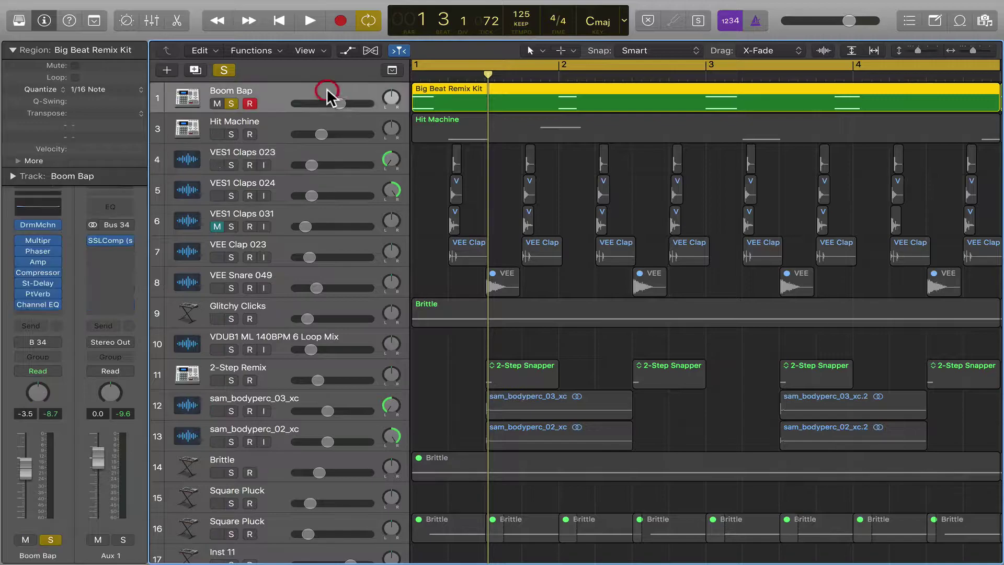
{"action": "right_click", "coordinate": [456, 93]}
{"action": "left_click", "coordinate": [487, 100]}
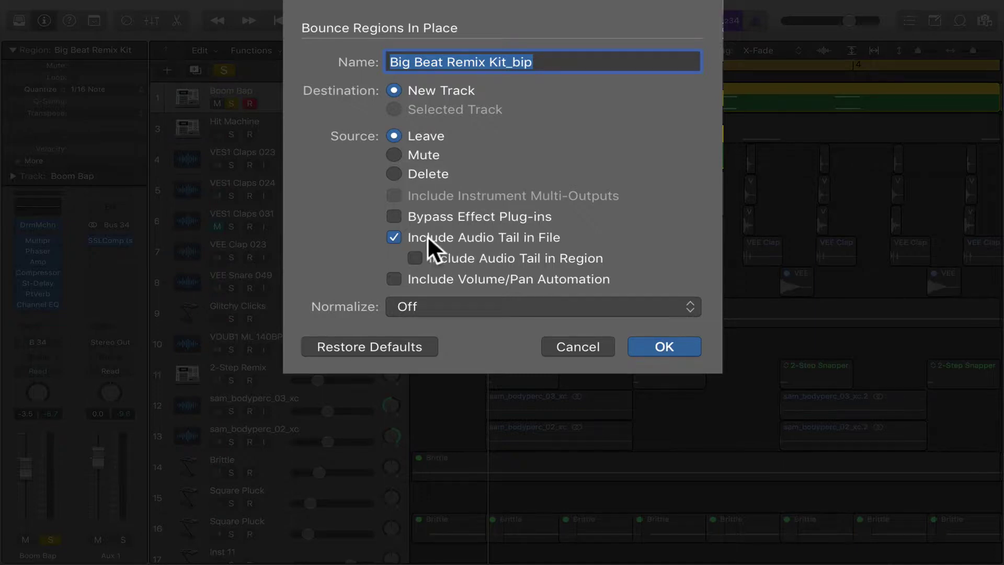
{"action": "left_click", "coordinate": [394, 237]}
{"action": "left_click", "coordinate": [393, 237]}
{"action": "left_click", "coordinate": [655, 348]}
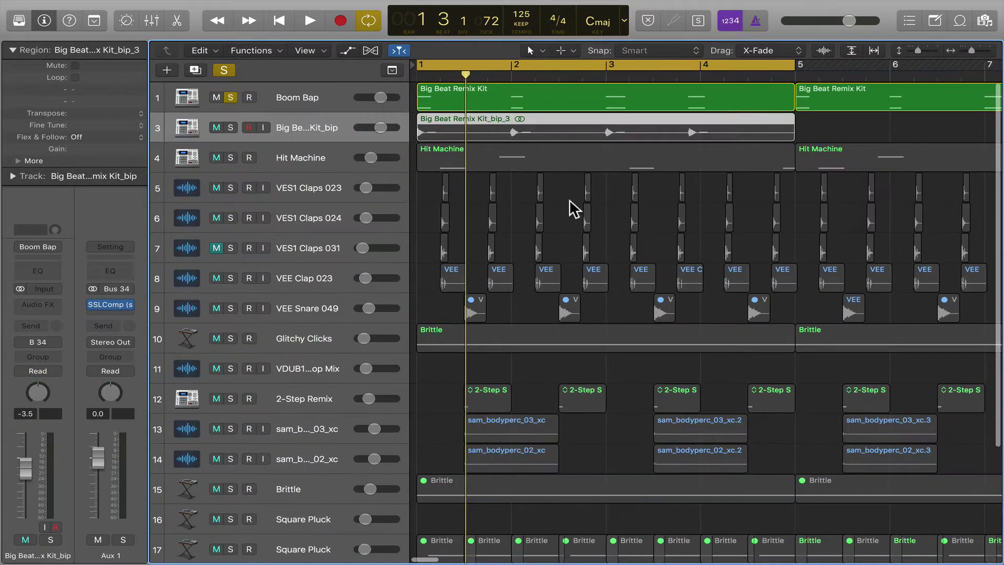
- Unsolo Boom Bap and play the bounced drum track soloed on its own
{"action": "left_click", "coordinate": [231, 97]}
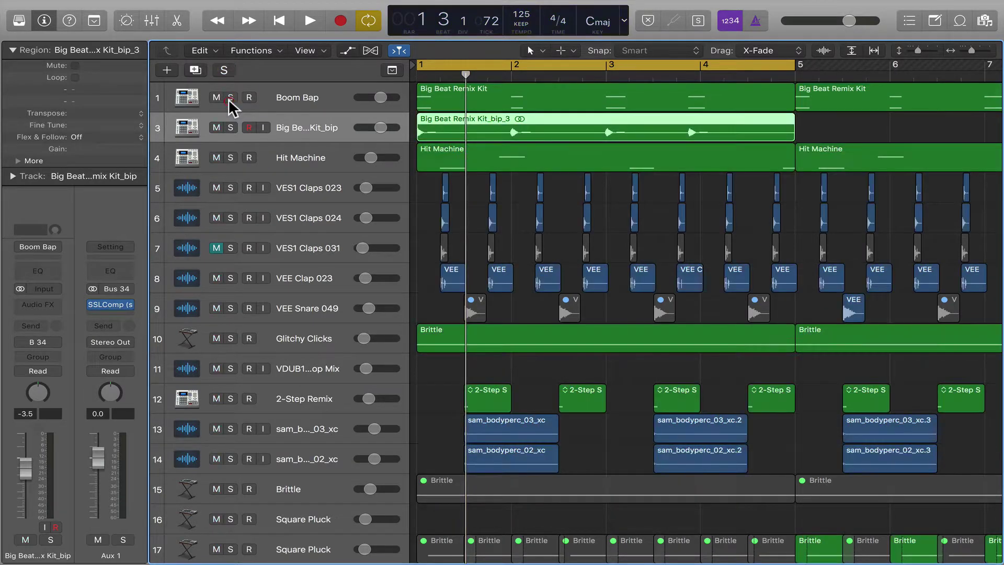
{"action": "left_click", "coordinate": [231, 127]}
{"action": "key", "text": "space"}
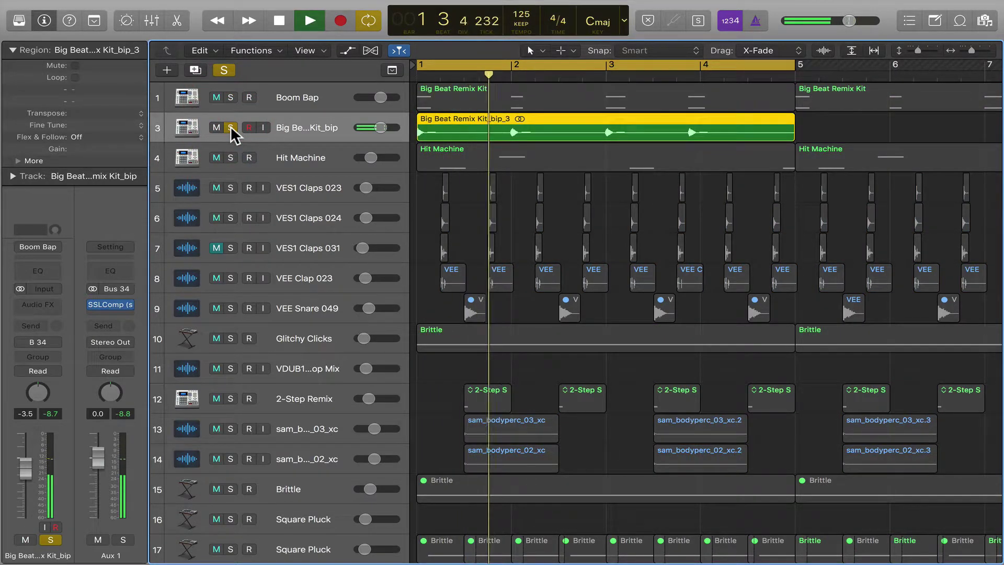
{"action": "key", "text": "space"}
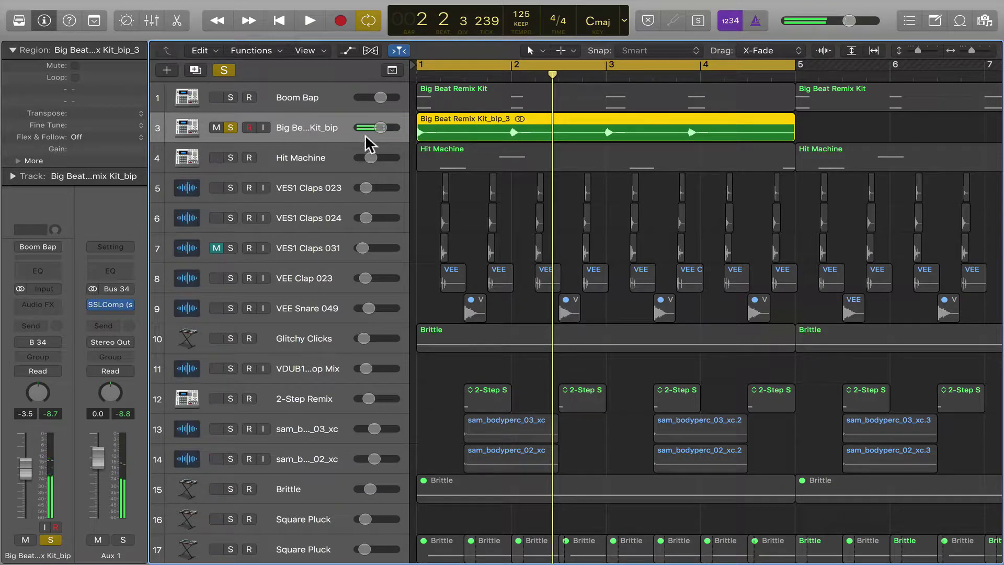
- Play the original Boom Bap soloed for comparison, then unsolo it and stop playback
{"action": "left_click", "coordinate": [230, 128]}
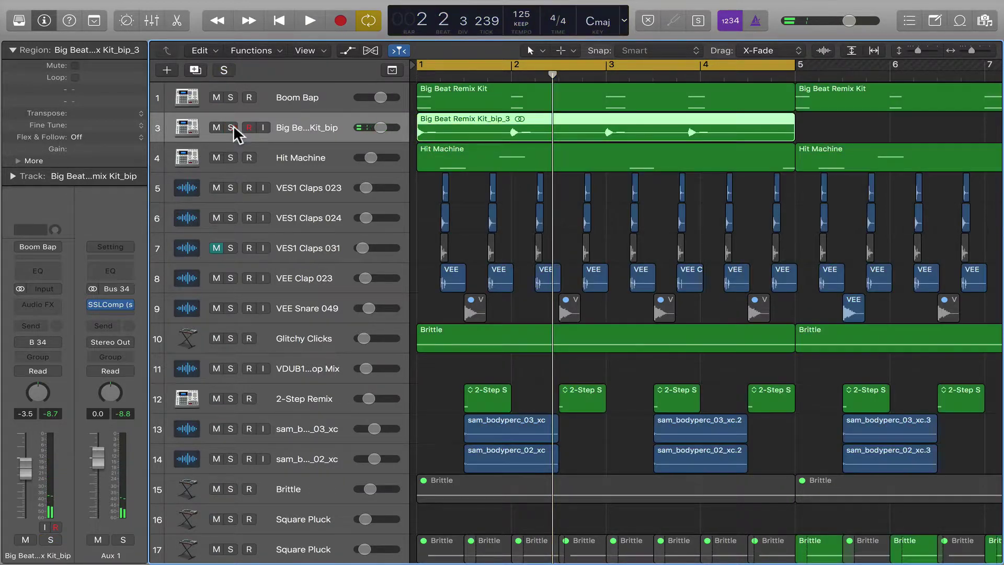
{"action": "left_click", "coordinate": [231, 97]}
{"action": "key", "text": "space"}
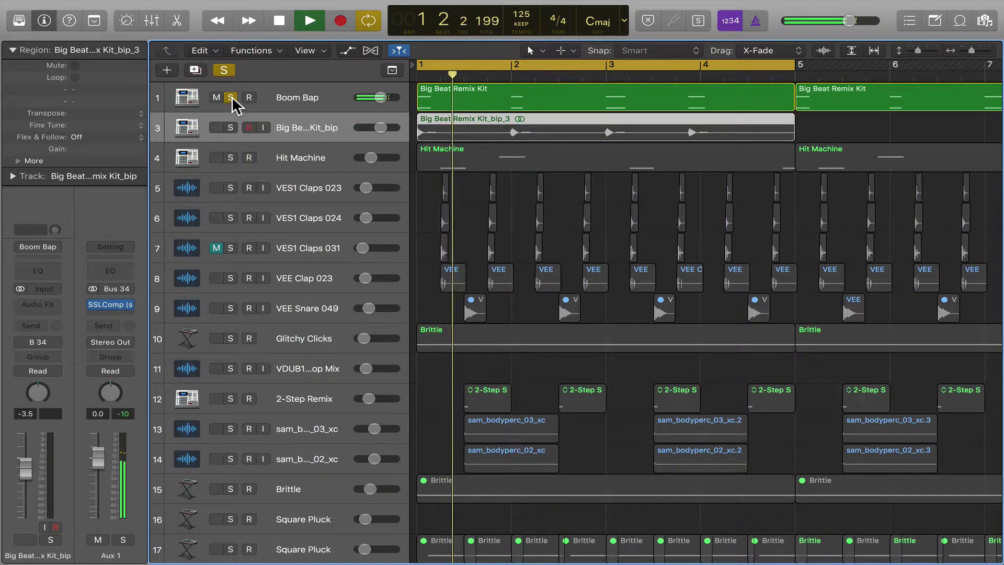
{"action": "left_click", "coordinate": [231, 97]}
{"action": "key", "text": "space"}
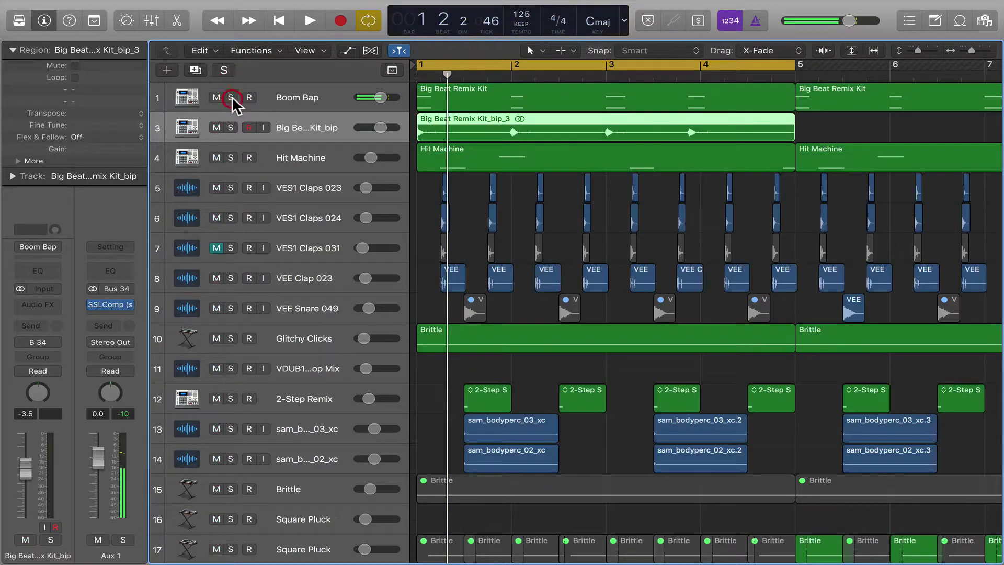
{"action": "scroll", "coordinate": [692, 117], "scroll_direction": "down", "scroll_amount": 2}
{"action": "scroll", "coordinate": [692, 117], "scroll_direction": "down", "scroll_amount": 3}
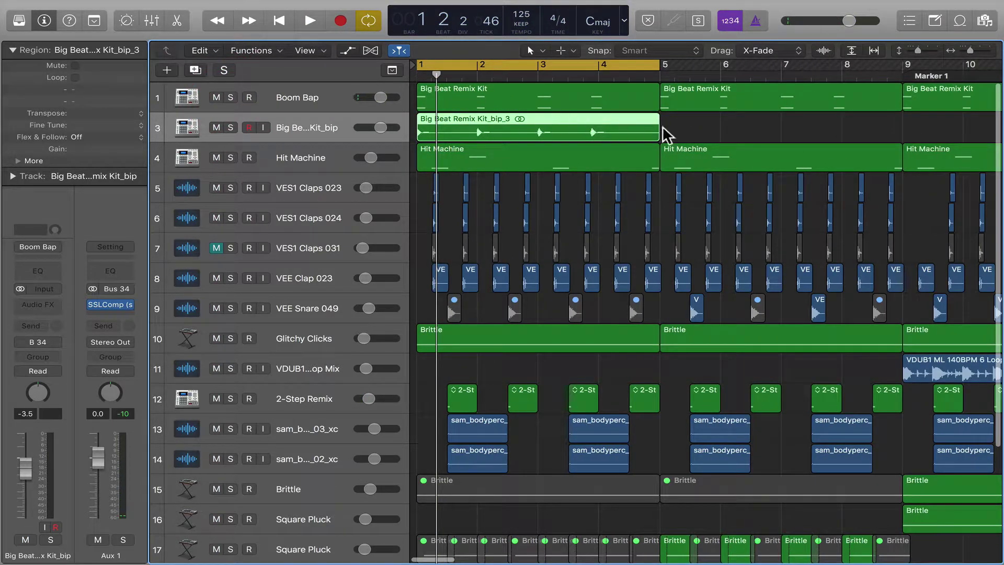
- Delete the earlier bounced drum track and turn off the cycle range
{"action": "left_click", "coordinate": [316, 127]}
{"action": "key", "text": "super+BackSpace"}
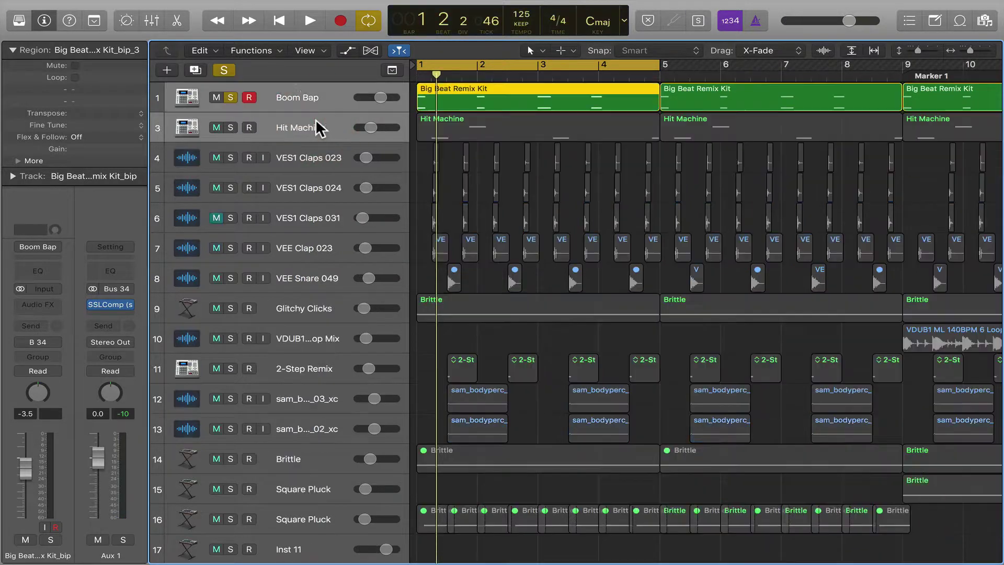
{"action": "left_click", "coordinate": [312, 99]}
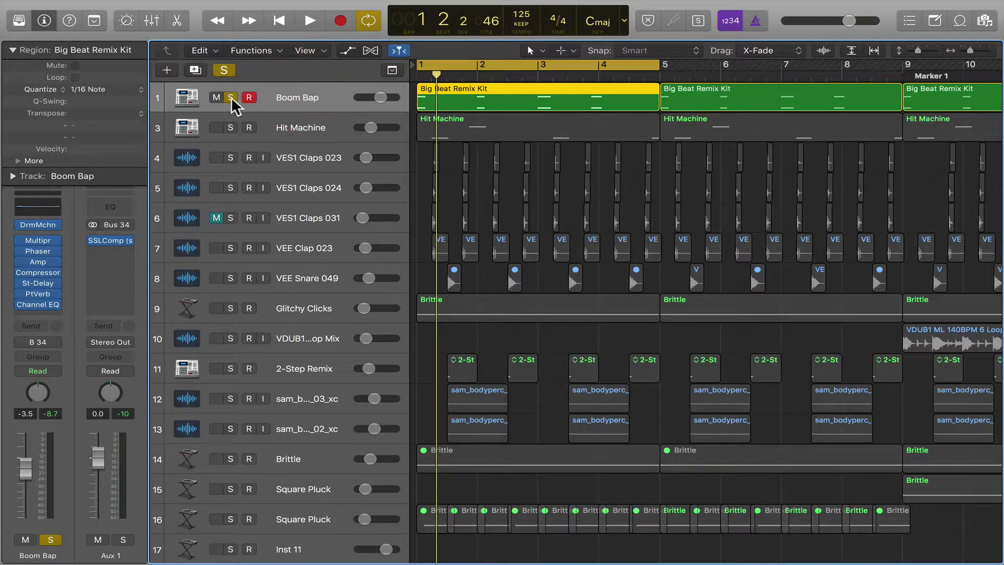
{"action": "left_click", "coordinate": [338, 94]}
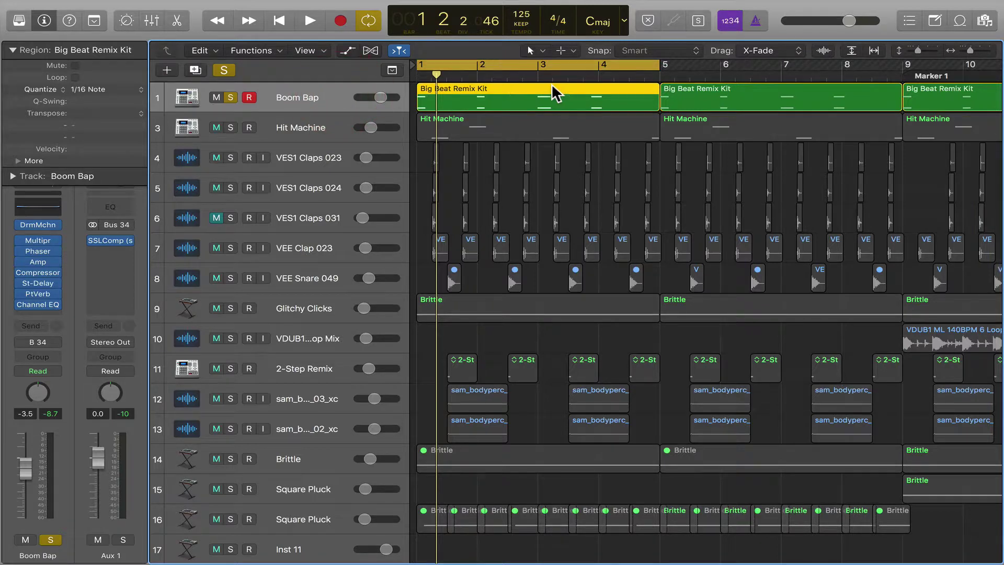
{"action": "left_click", "coordinate": [301, 131]}
{"action": "left_click", "coordinate": [299, 99]}
{"action": "left_click", "coordinate": [550, 67]}
- Bounce all four Boom Bap regions in place onto a new track
{"action": "left_click", "coordinate": [302, 137]}
{"action": "left_click", "coordinate": [300, 97]}
{"action": "right_click", "coordinate": [450, 94]}
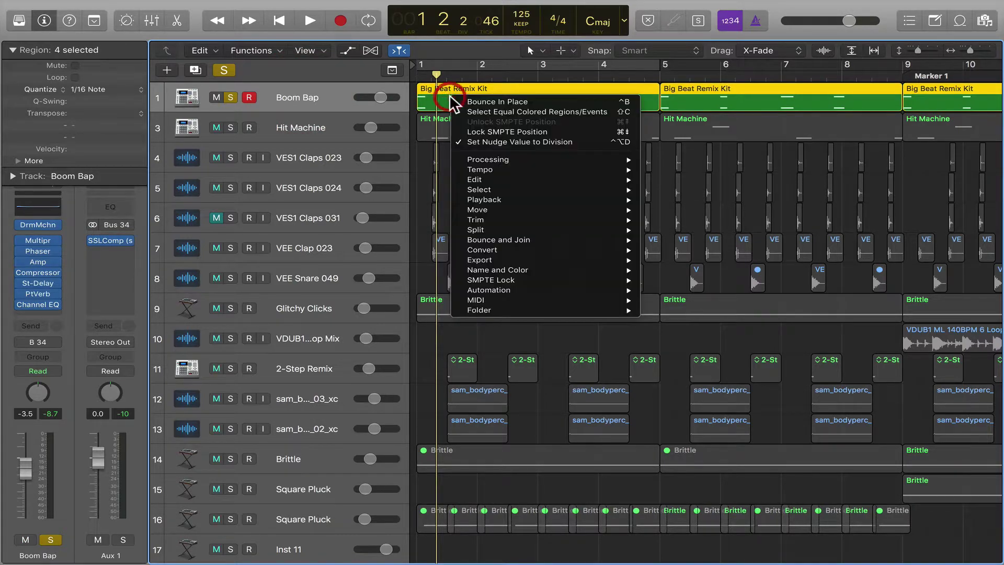
{"action": "left_click", "coordinate": [483, 100]}
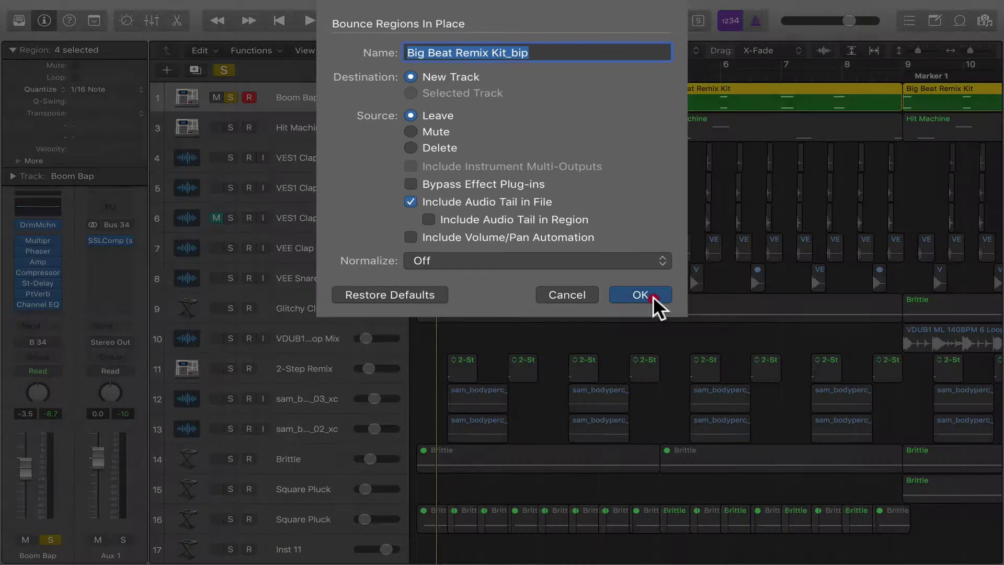
{"action": "left_click", "coordinate": [675, 346]}
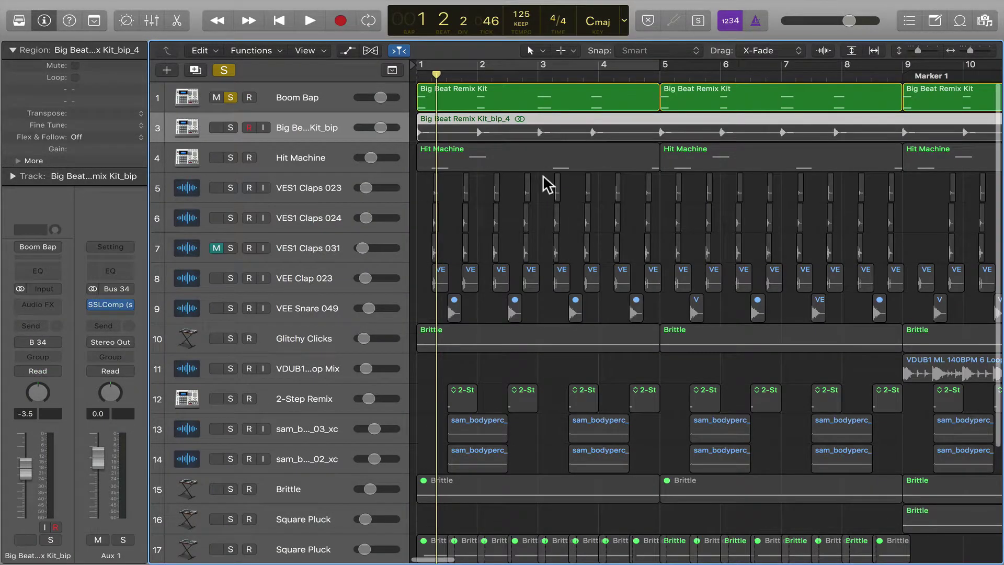
- Compare the full-length bounce with Boom Bap by soloing each, then select all VES1 Claps 023 regions
{"action": "key", "text": "super+Left"}
{"action": "key", "text": "super+Left"}
{"action": "key", "text": "super+Left"}
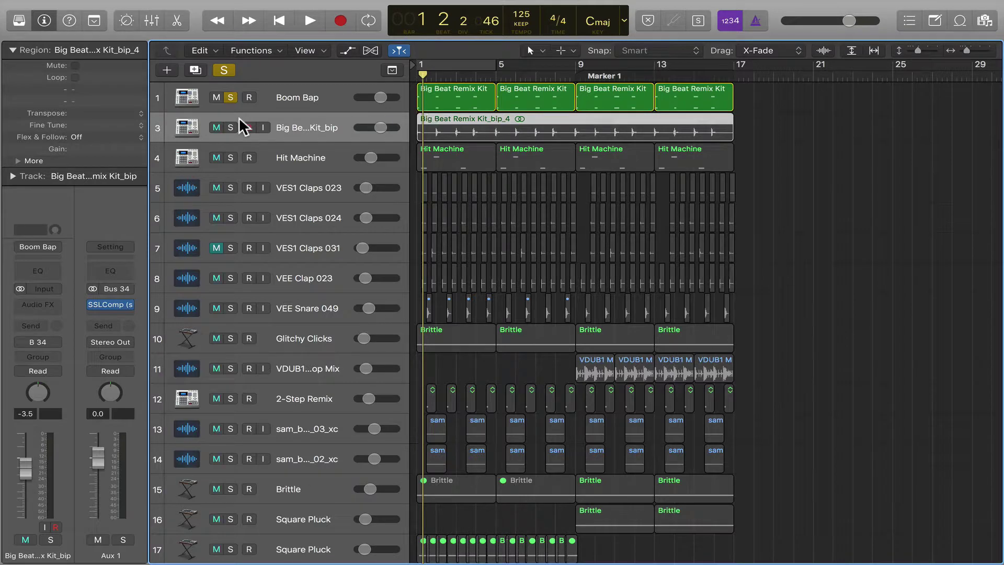
{"action": "left_click", "coordinate": [231, 127]}
{"action": "left_click", "coordinate": [230, 97]}
{"action": "left_click", "coordinate": [230, 98]}
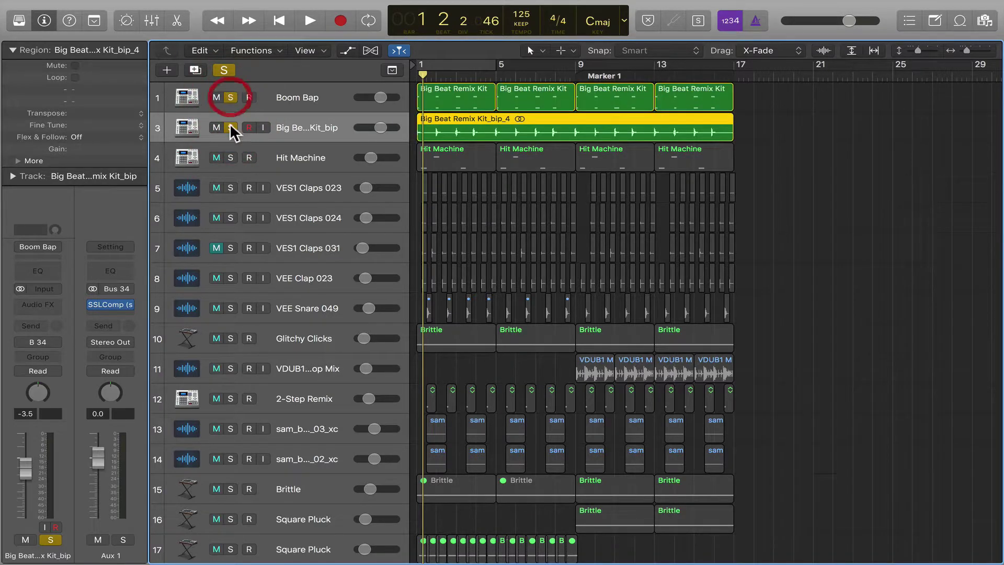
{"action": "left_click", "coordinate": [230, 127]}
{"action": "left_click", "coordinate": [230, 98]}
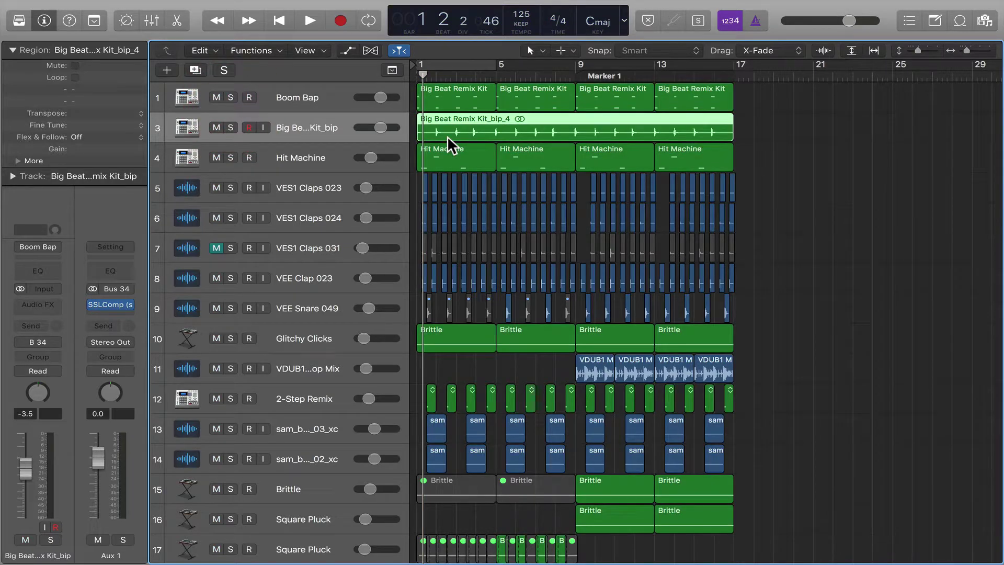
{"action": "left_click", "coordinate": [294, 192]}
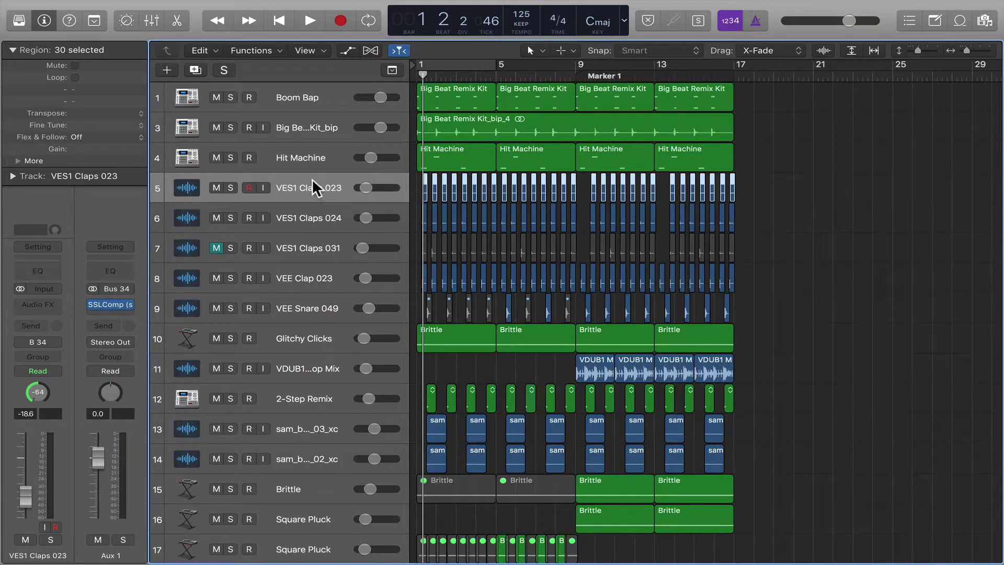
- Bounce the VES1 Claps 023 regions in place onto the new audio track VES1 Claps 023_bip
{"action": "key", "text": "super+Right"}
{"action": "right_click", "coordinate": [473, 183]}
{"action": "left_click", "coordinate": [501, 185]}
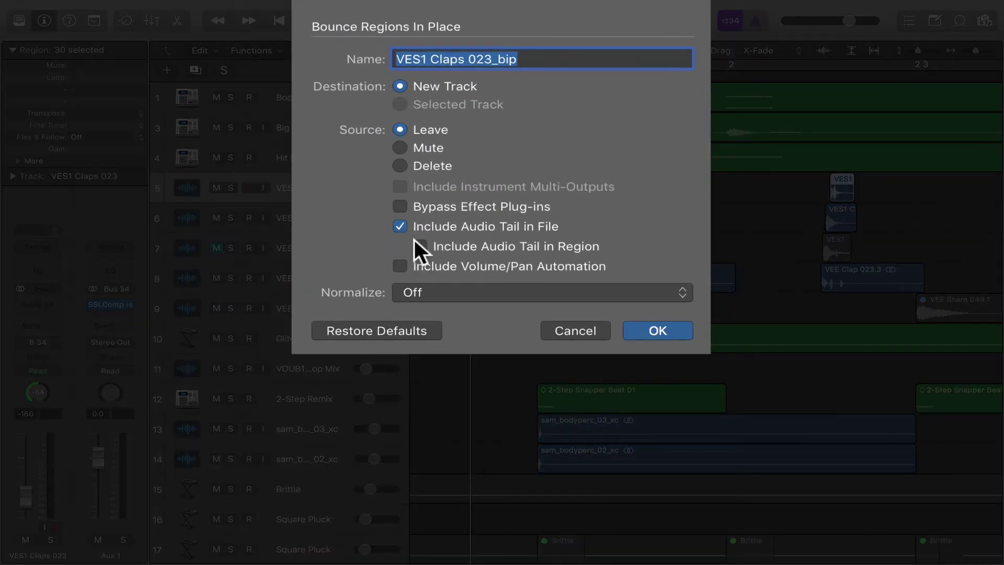
{"action": "left_click", "coordinate": [645, 330]}
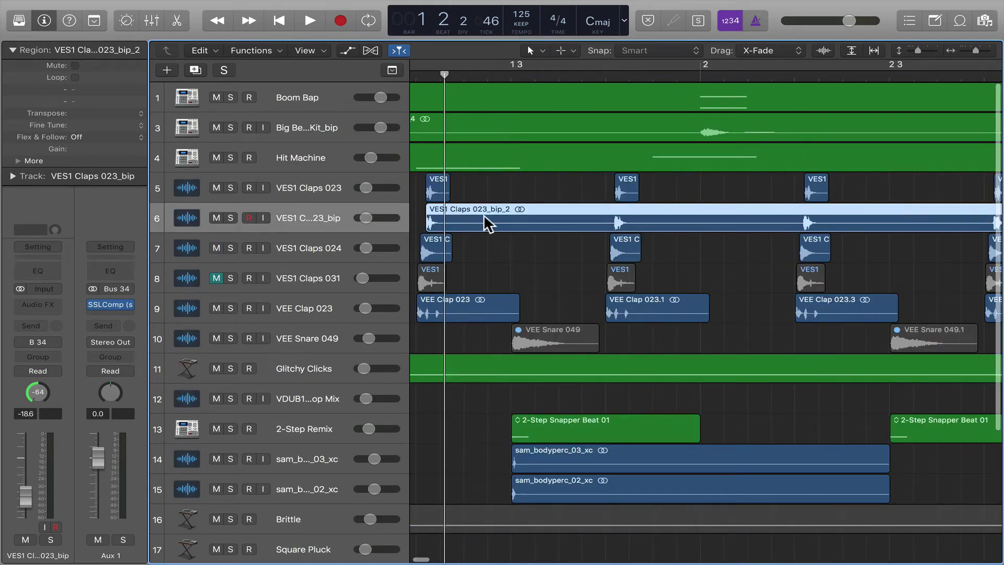
- Delete the bounced VES1 Claps 023_bip track and deselect the clap regions
{"action": "key", "text": "super+Left"}
{"action": "key", "text": "super+Left"}
{"action": "key", "text": "super+Left"}
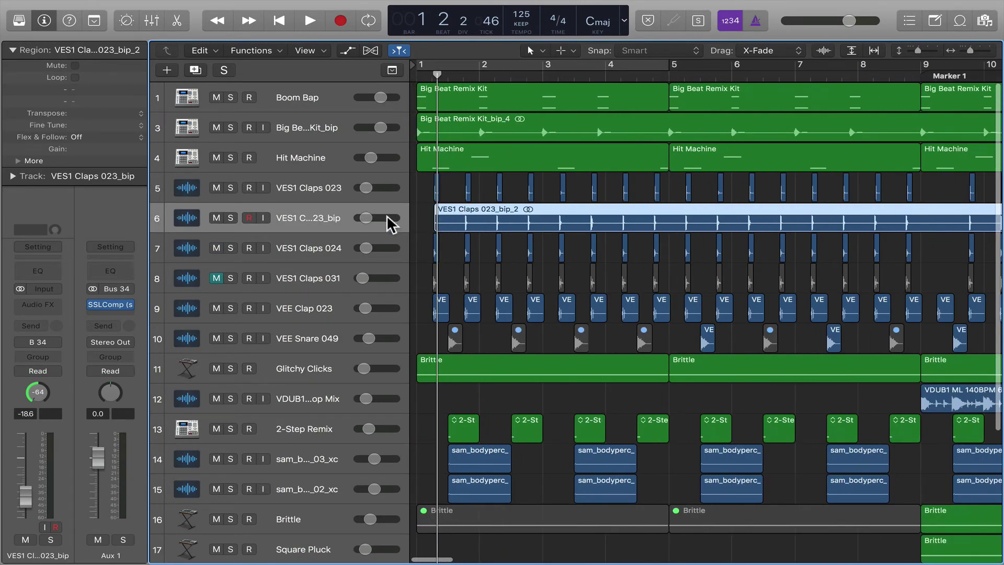
{"action": "key", "text": "super+BackSpace"}
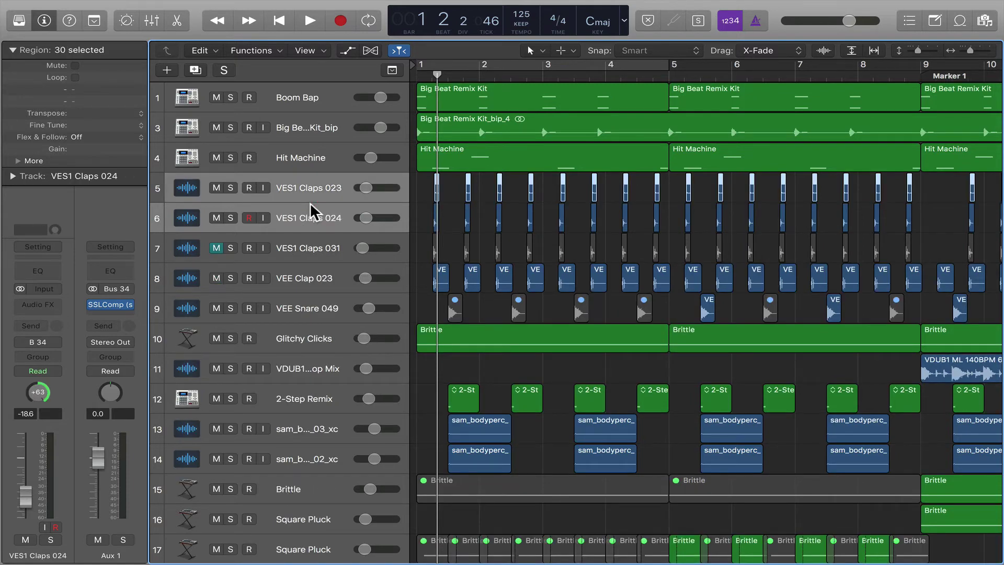
{"action": "left_click", "coordinate": [454, 198]}
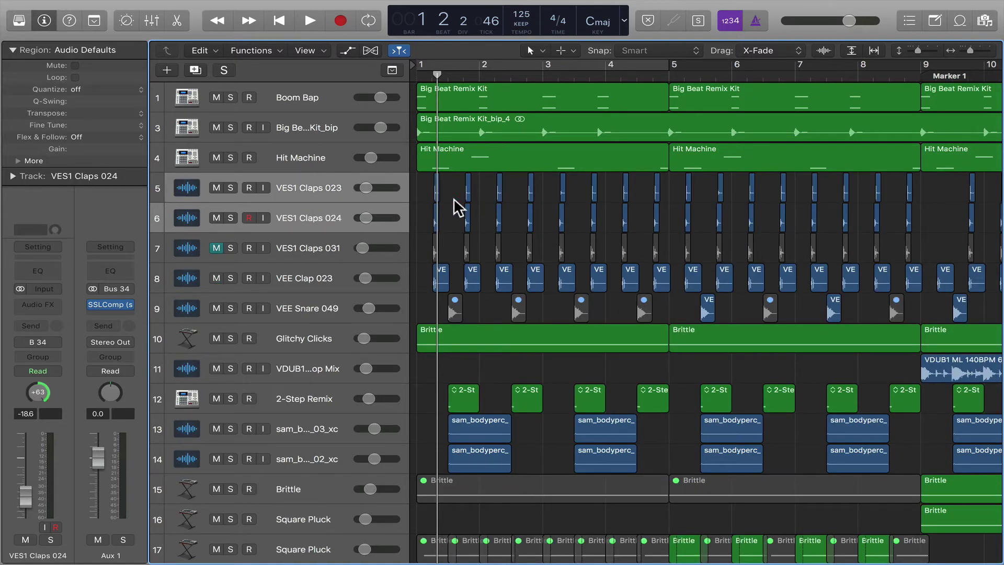